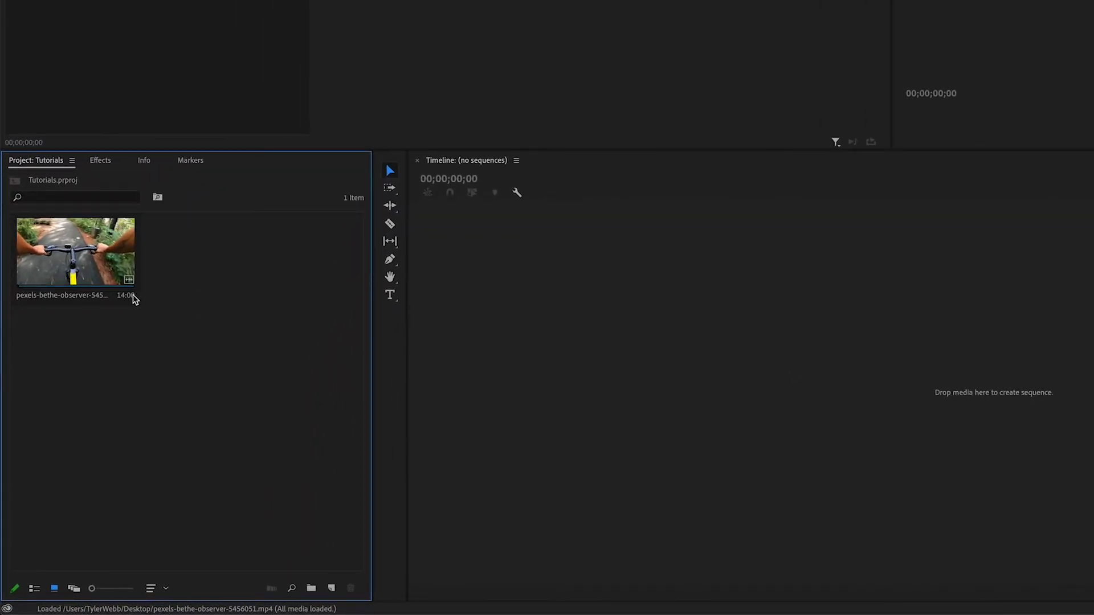
# Create a new sequence from the DSLR 1080p30 preset with the frame size changed to 1080 horizontal by 1350 vertical
pyautogui.moveTo(83, 302)
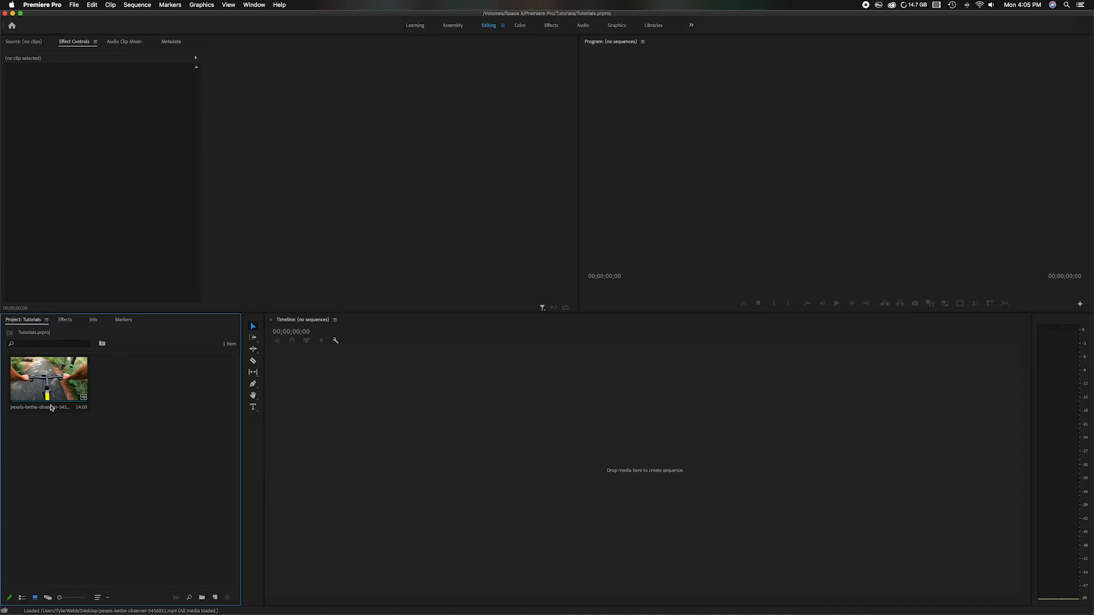
pyautogui.moveTo(230, 561)
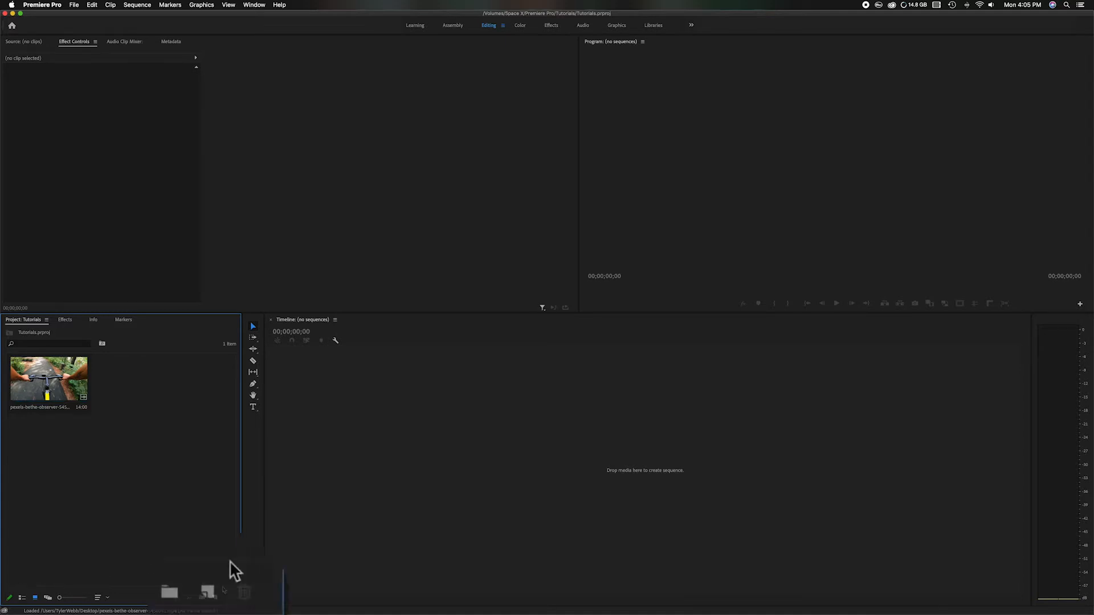
pyautogui.click(214, 598)
pyautogui.click(229, 496)
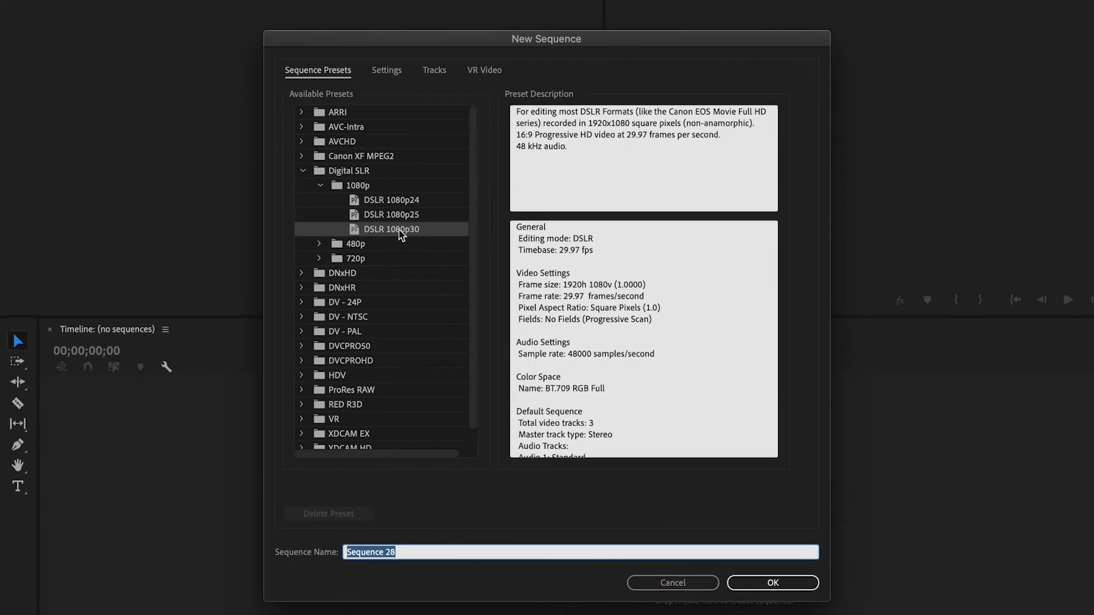
pyautogui.click(387, 72)
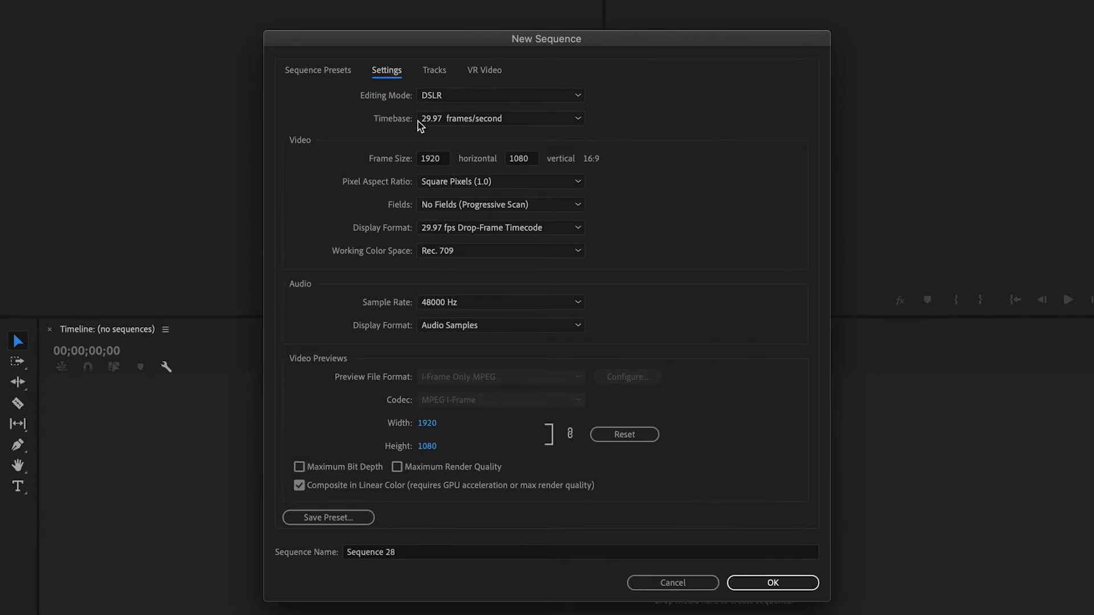
pyautogui.click(444, 159)
pyautogui.doubleClick(444, 159)
pyautogui.write('1080')
pyautogui.click(534, 159)
pyautogui.doubleClick(507, 159)
pyautogui.write('1350')
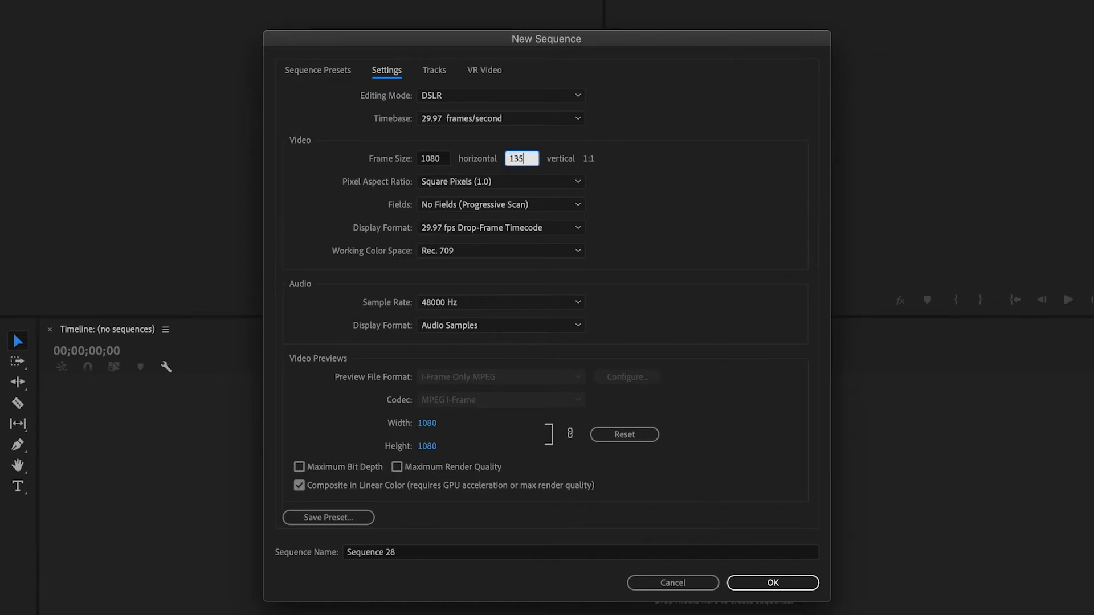
pyautogui.click(607, 162)
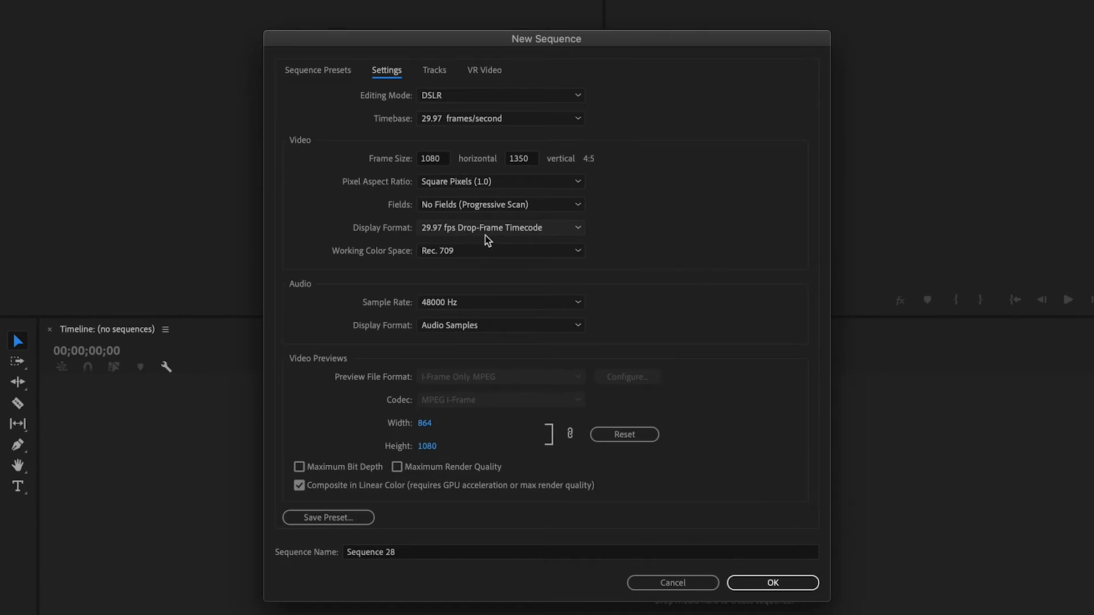
pyautogui.click(772, 582)
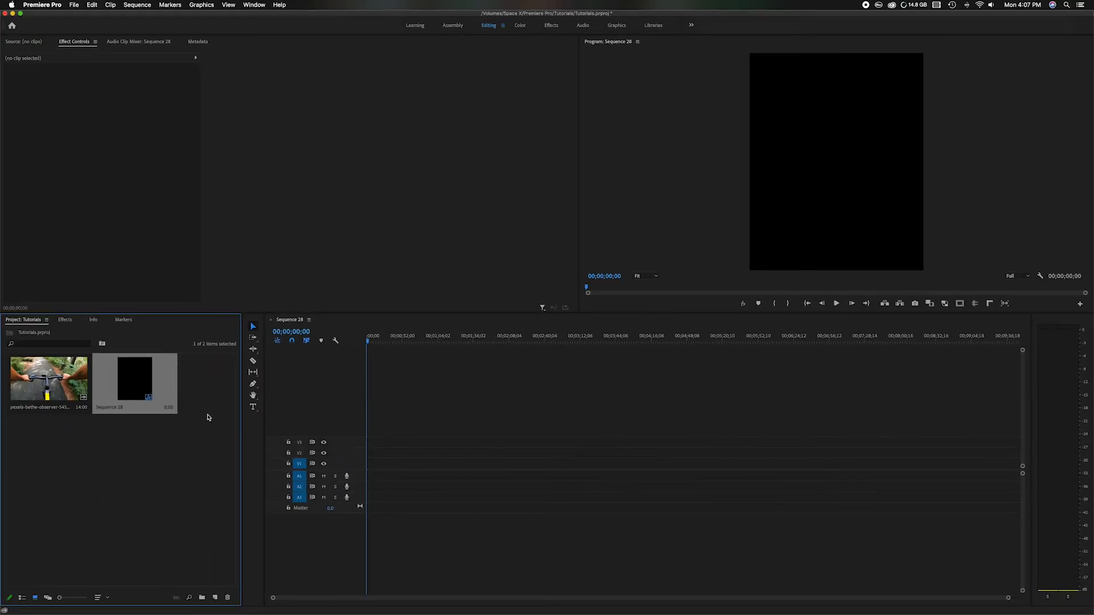
# Place the bike video clip at the start of video track V1, keeping the existing sequence settings
pyautogui.click(689, 149)
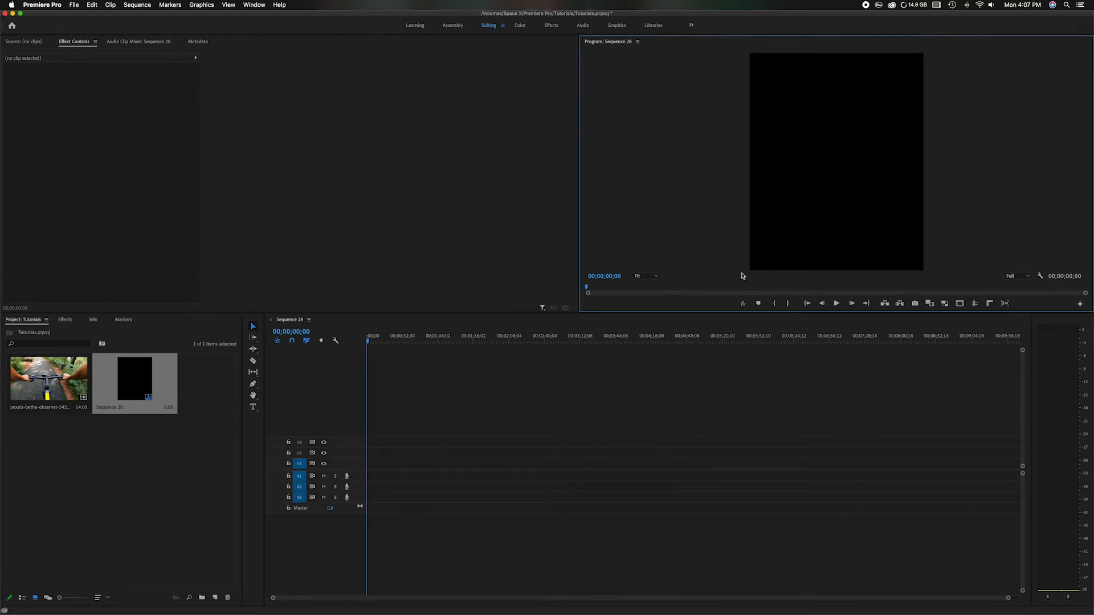
pyautogui.click(20, 395)
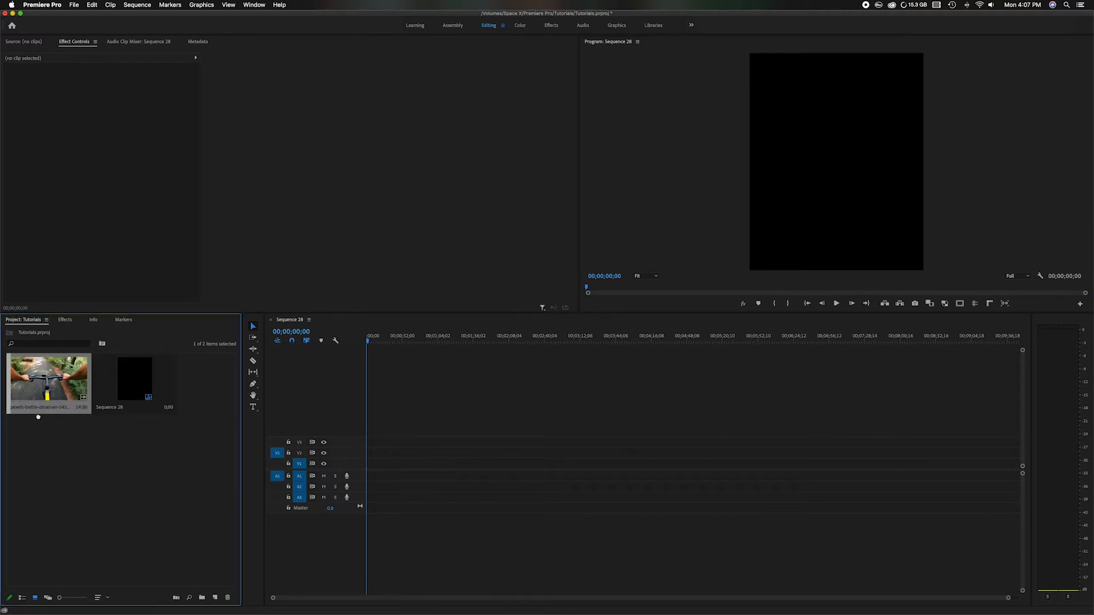
pyautogui.moveTo(242, 433); pyautogui.dragTo(371, 466)
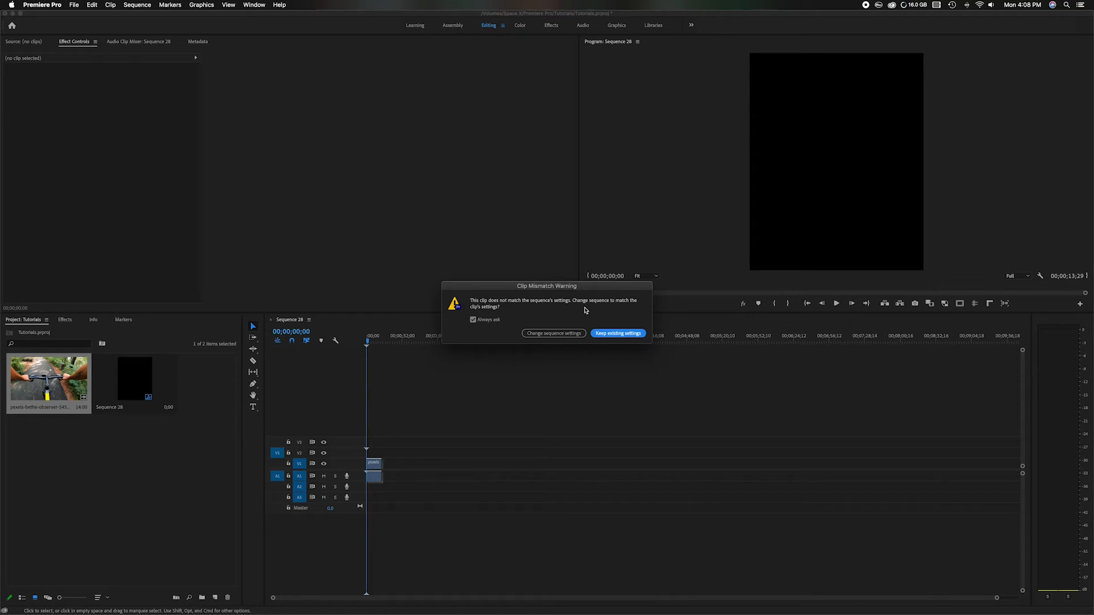
pyautogui.click(619, 333)
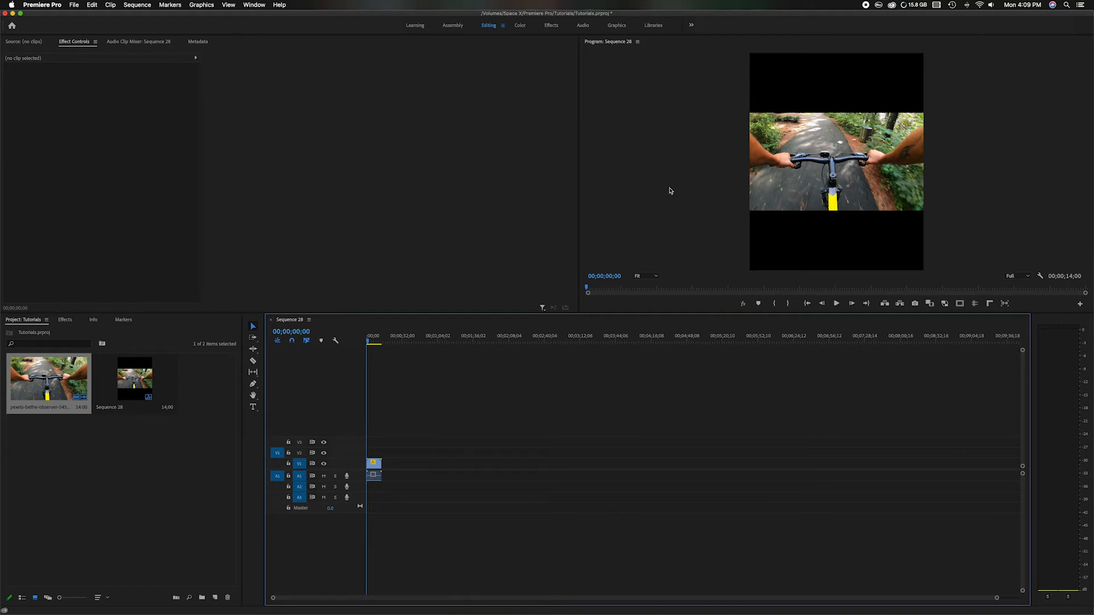
pyautogui.press('\\')
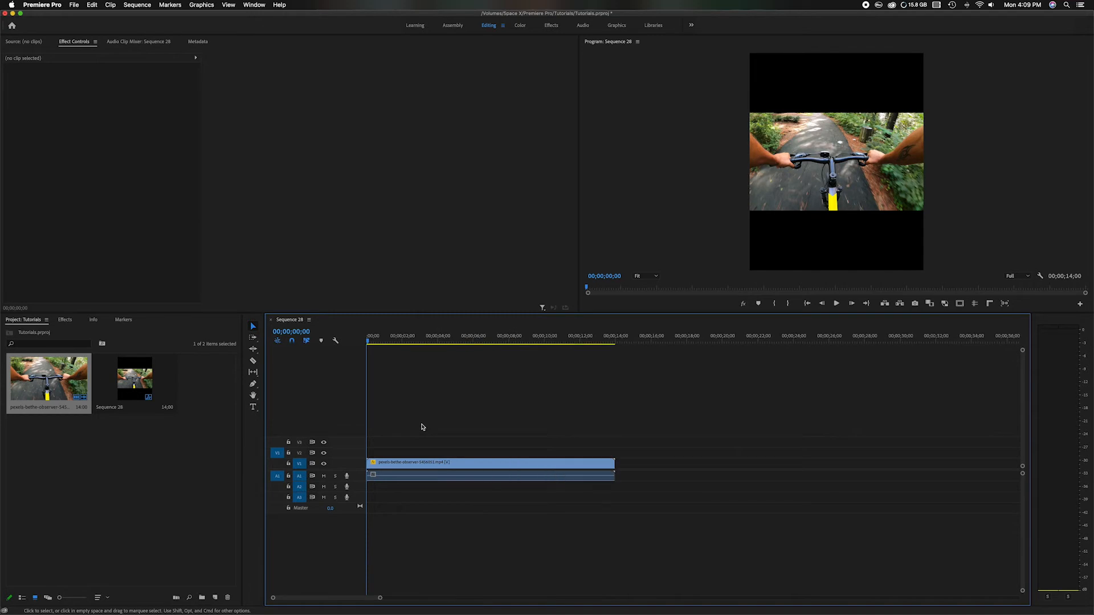
# Scale the bike clip up to about 63 so it fills the vertical frame, and start playback to check it
pyautogui.click(426, 462)
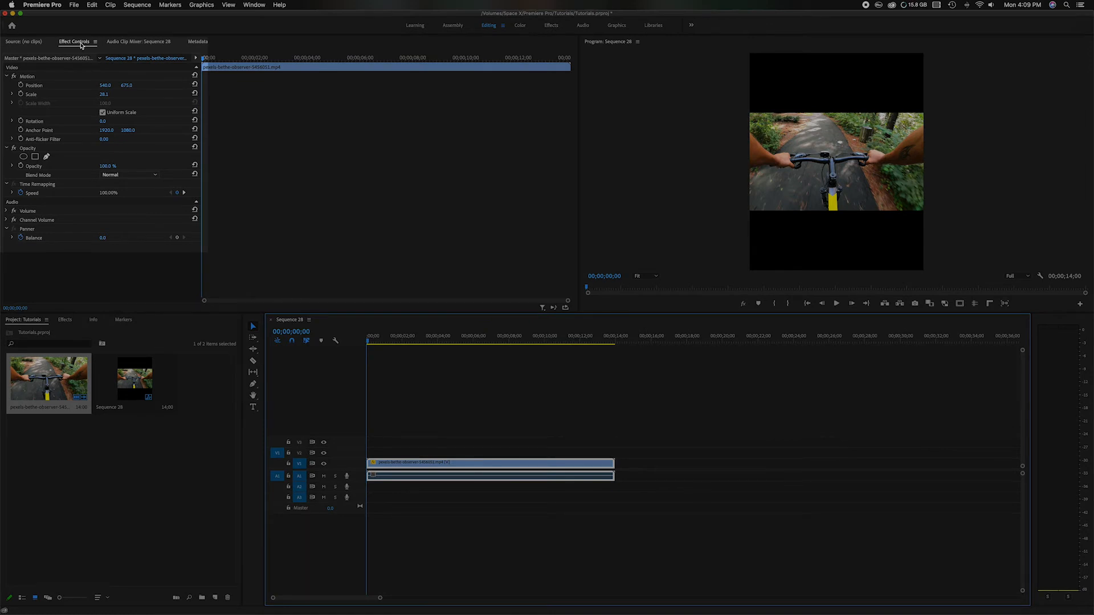
pyautogui.click(105, 94)
pyautogui.moveTo(105, 94)
pyautogui.mouseDown()
pyautogui.moveTo(124, 95)
pyautogui.moveTo(112, 95)
pyautogui.mouseUp()
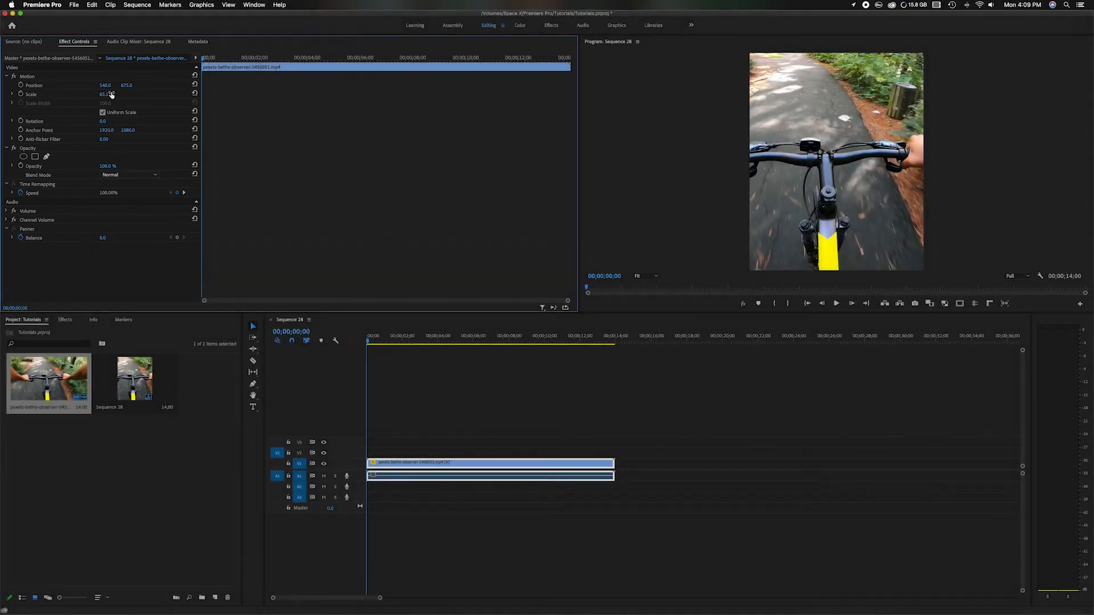
pyautogui.click(373, 354)
pyautogui.press('space')
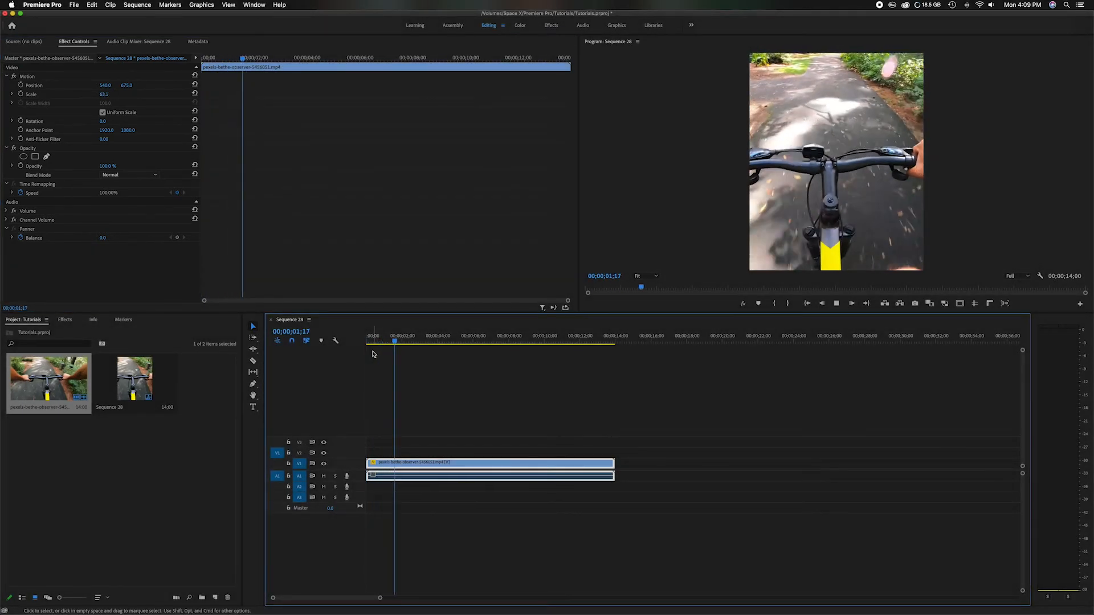
# Shift the clip's position to 575, 667 to reframe the bike, and review the framing through the clip
pyautogui.moveTo(126, 85)
pyautogui.mouseDown()
pyautogui.moveTo(109, 86)
pyautogui.moveTo(128, 86)
pyautogui.mouseUp()
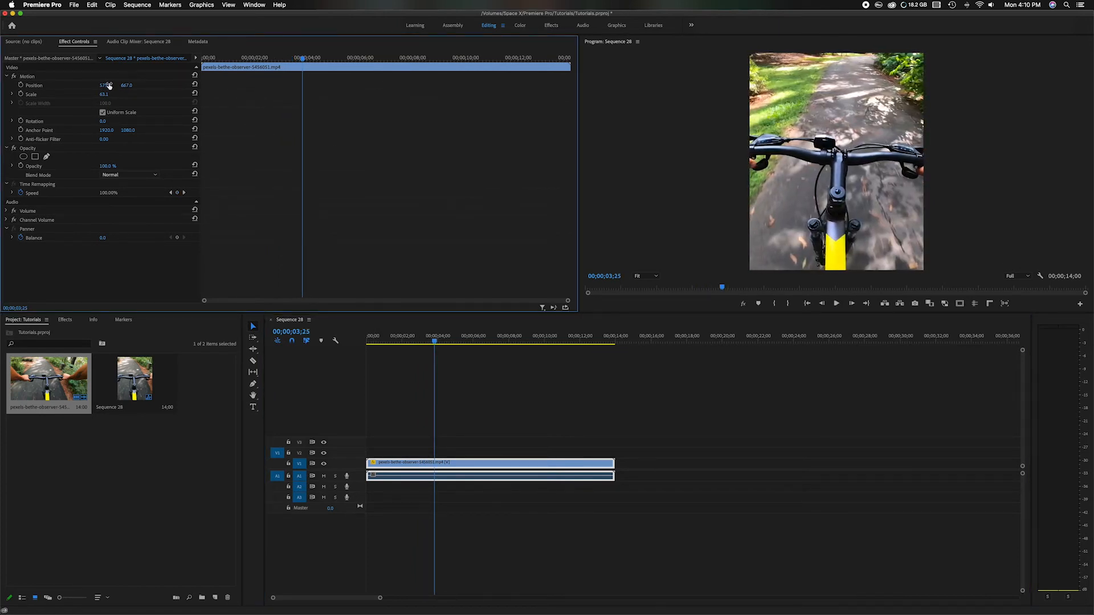
pyautogui.press('space')
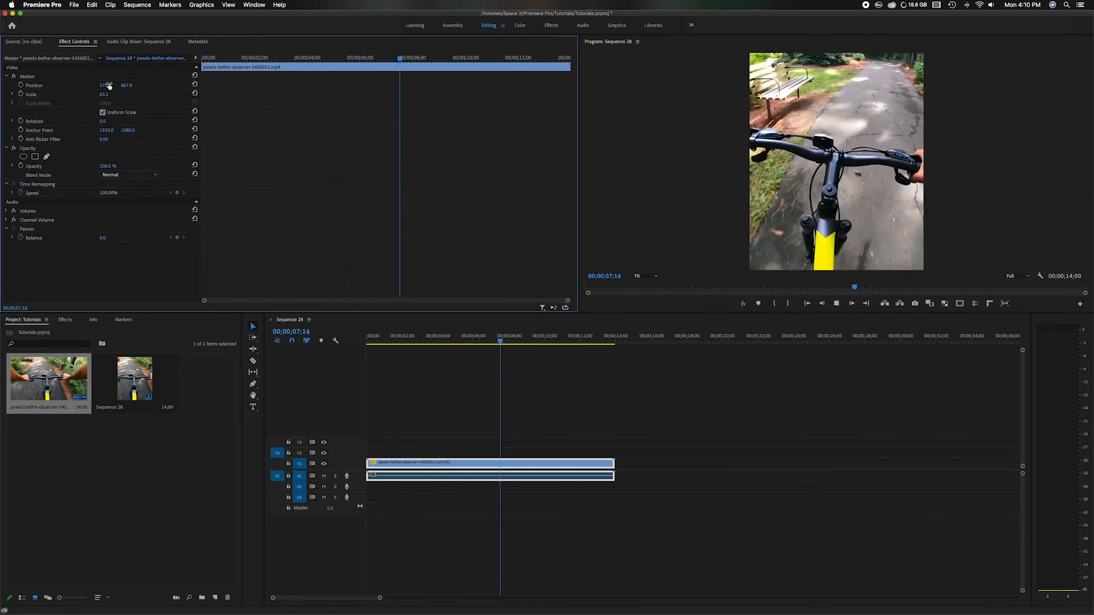
pyautogui.press('space')
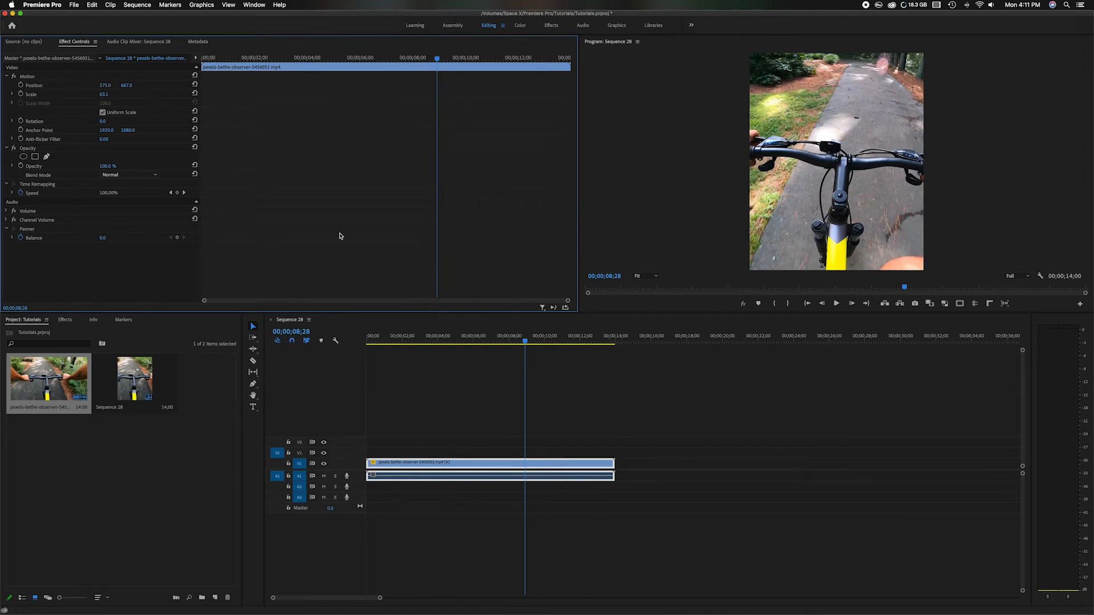
pyautogui.moveTo(524, 341); pyautogui.dragTo(457, 343)
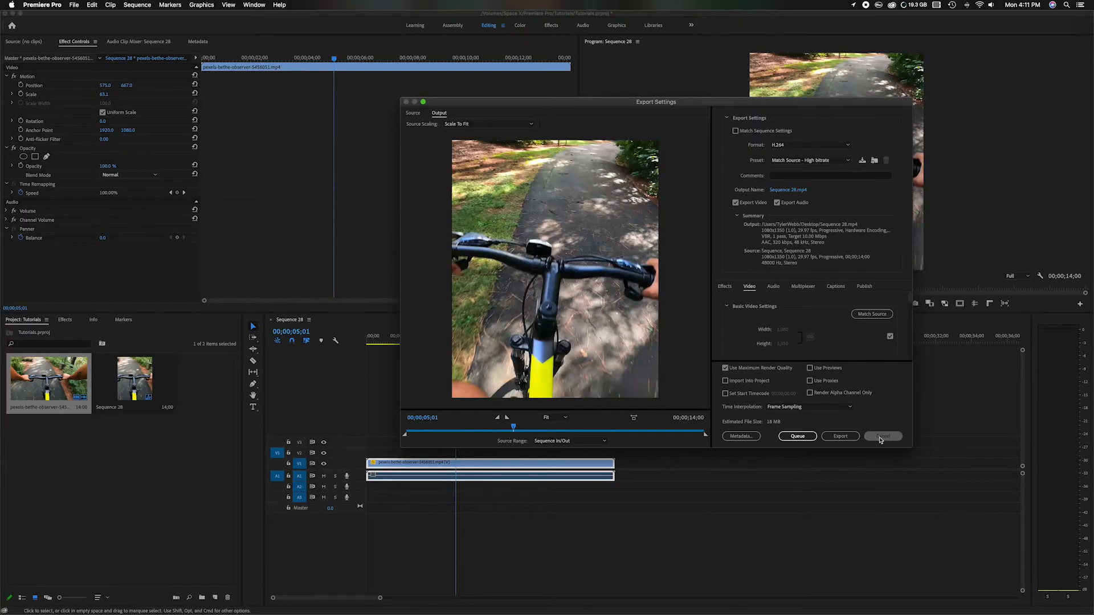
# Open the media export settings for the sequence, choose the Custom preset and match the video settings to the source
pyautogui.click(879, 439)
pyautogui.click(75, 6)
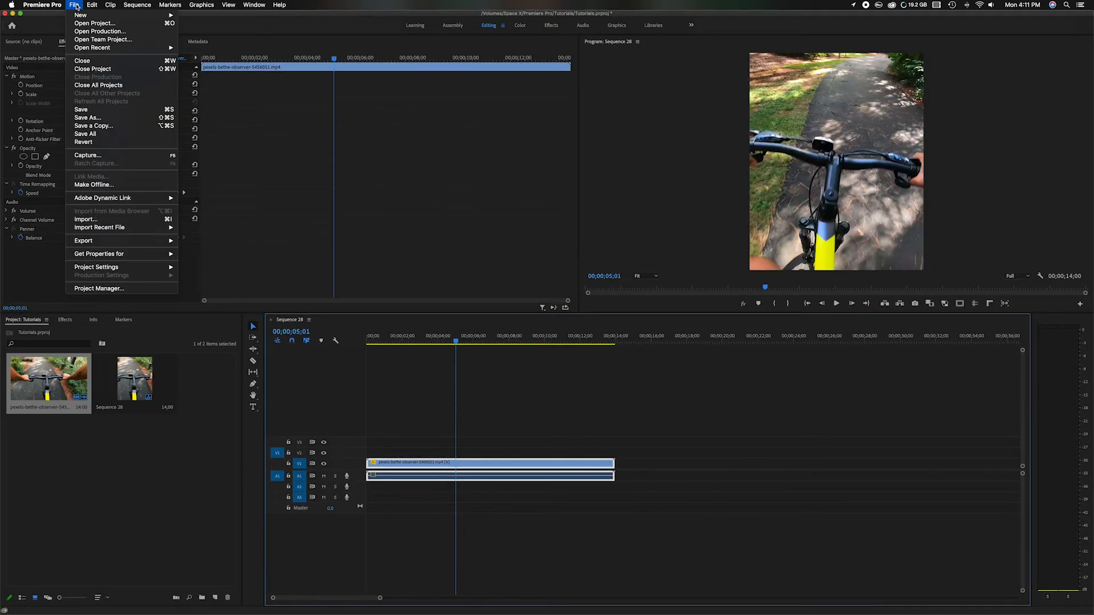
pyautogui.moveTo(95, 240)
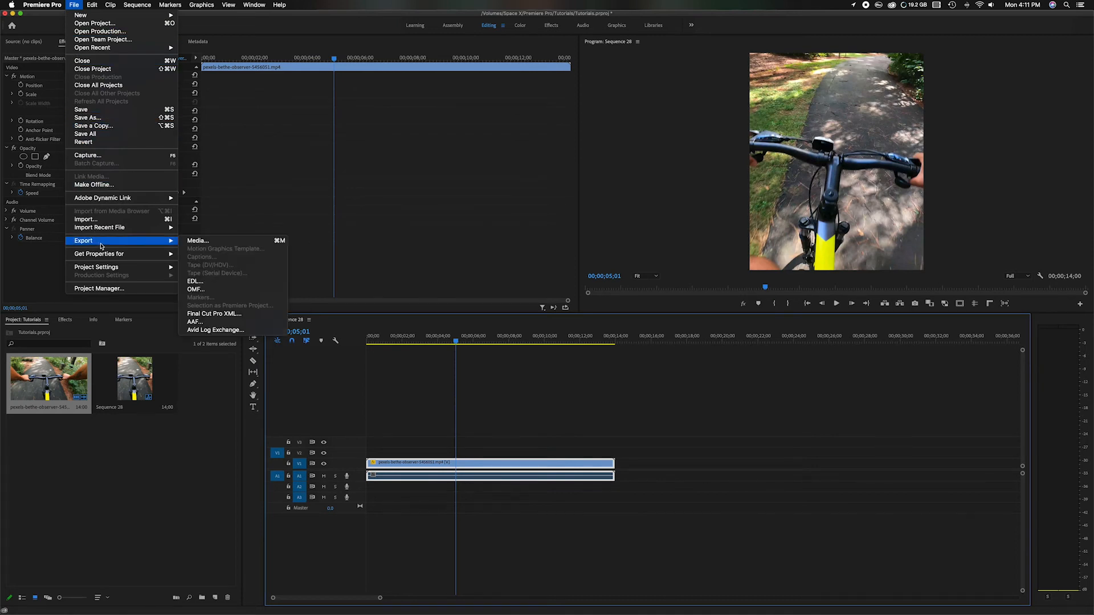
pyautogui.click(193, 244)
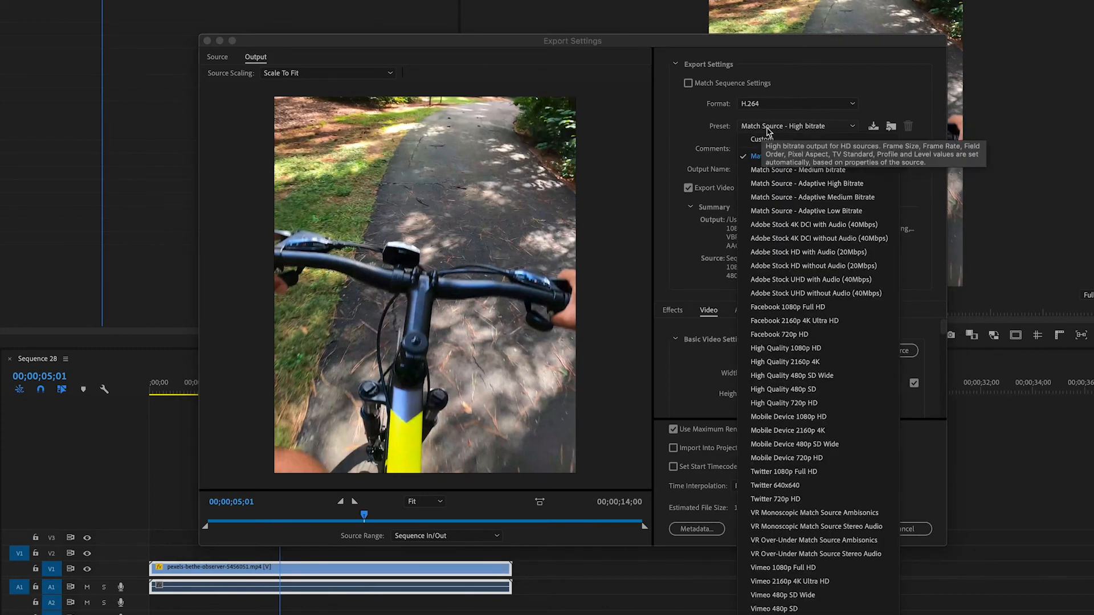
pyautogui.click(764, 139)
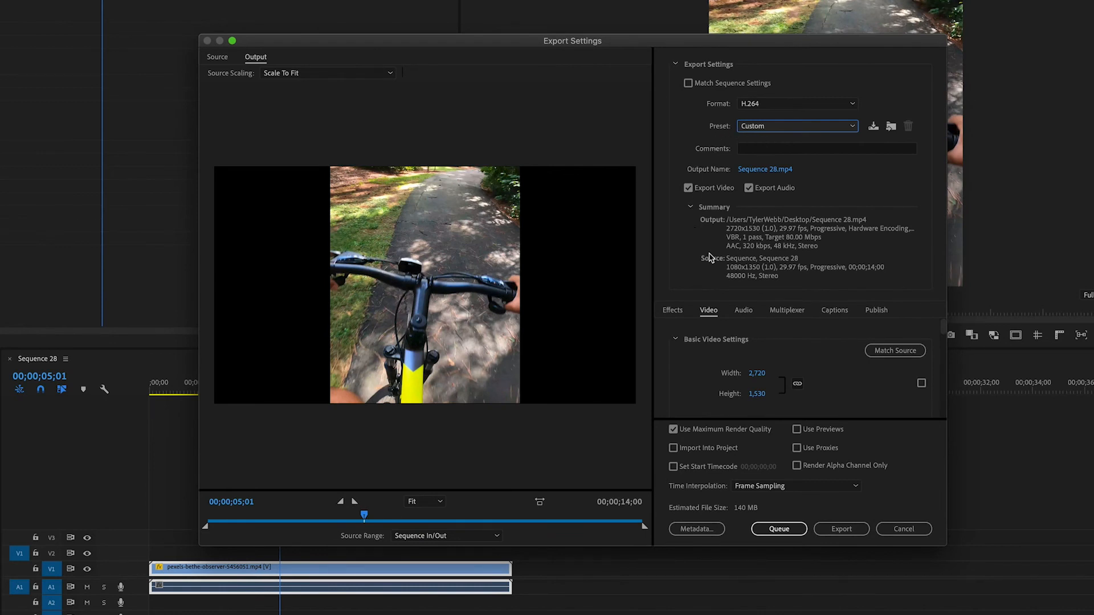
pyautogui.click(891, 352)
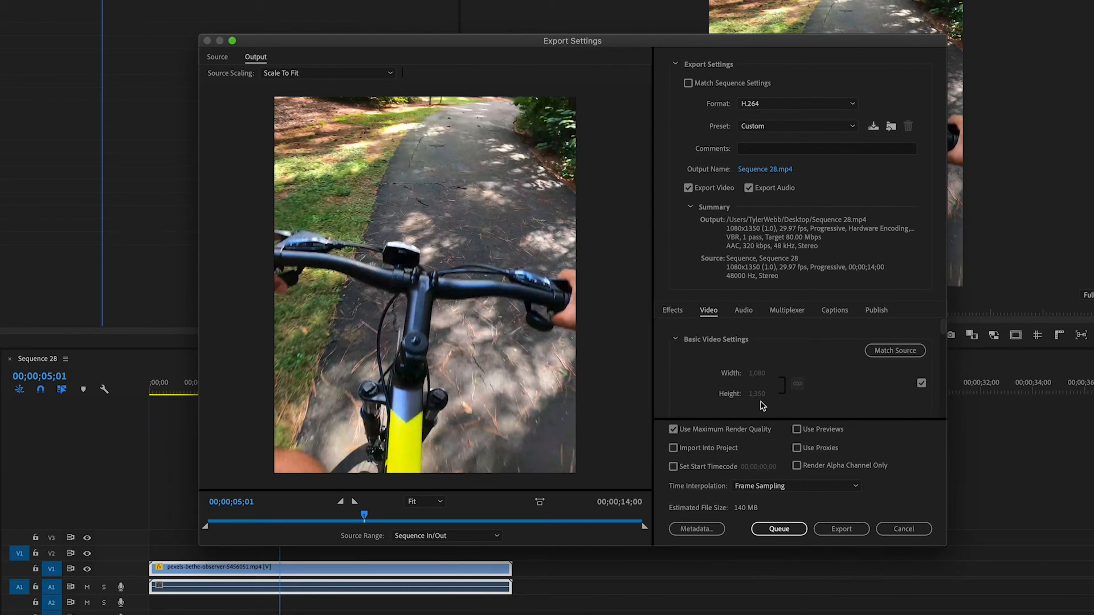
# Set the export's bitrate encoding to VBR, 2 pass
pyautogui.scroll(-3, 809, 374)
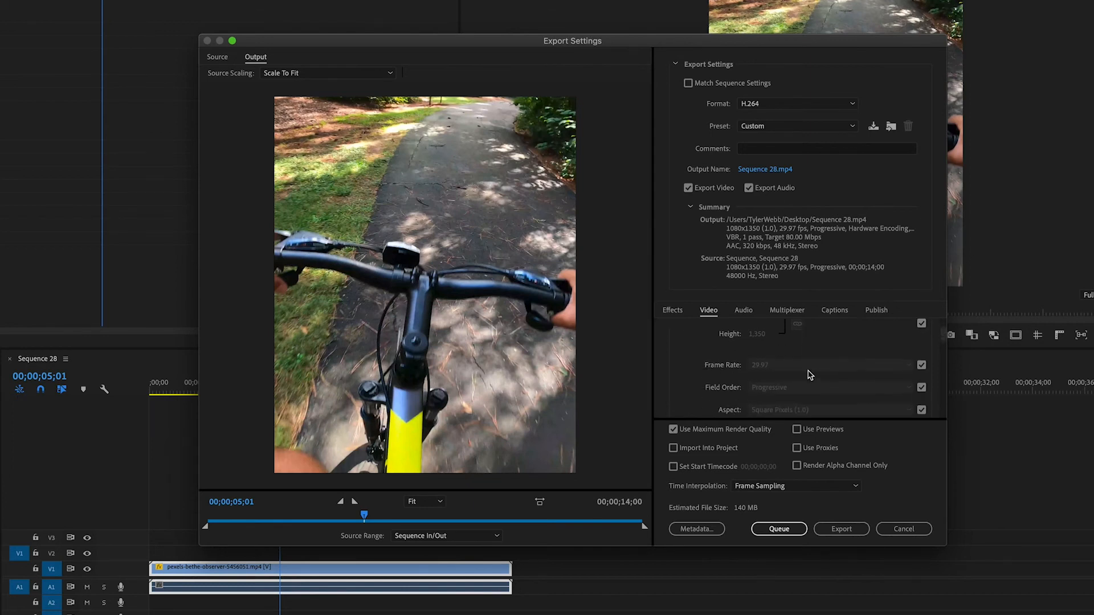
pyautogui.scroll(-2, 809, 374)
pyautogui.click(695, 366)
pyautogui.scroll(-3, 812, 368)
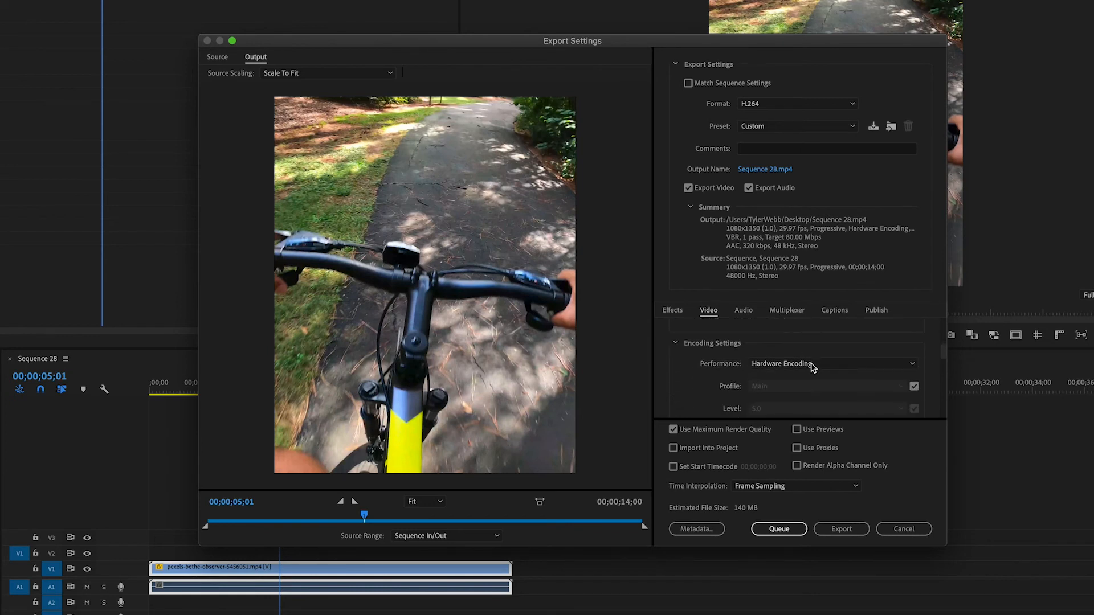
pyautogui.scroll(-2, 690, 368)
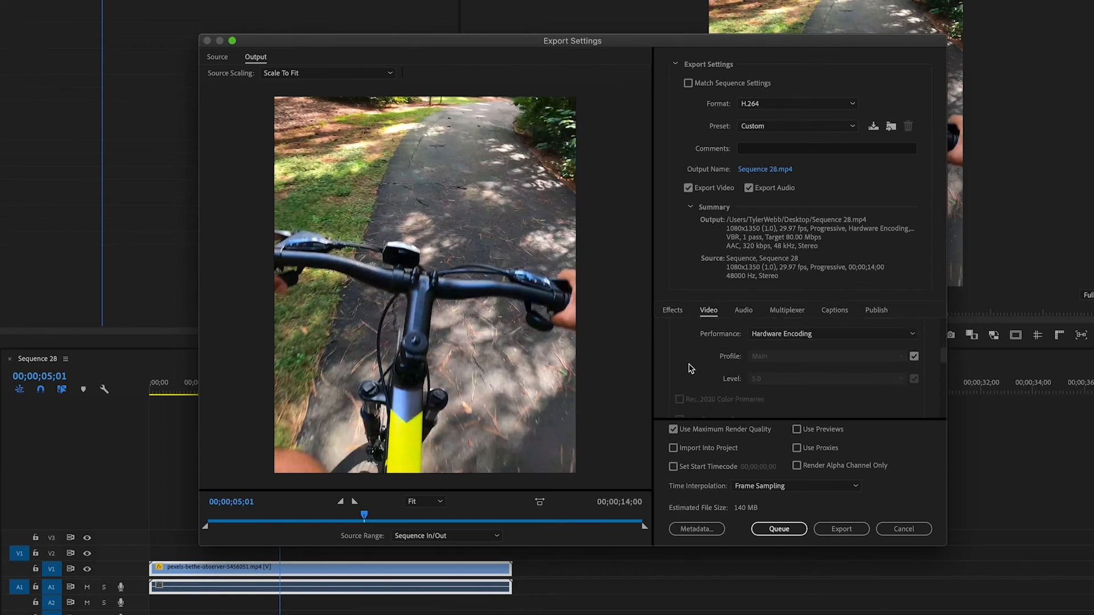
pyautogui.scroll(-4, 689, 368)
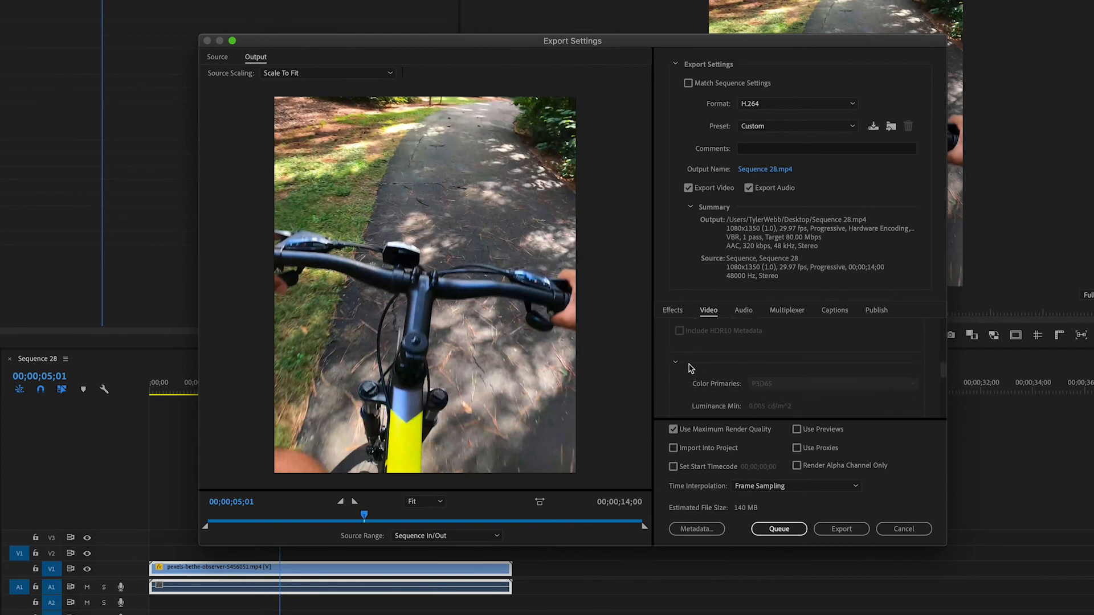
pyautogui.scroll(-5, 689, 368)
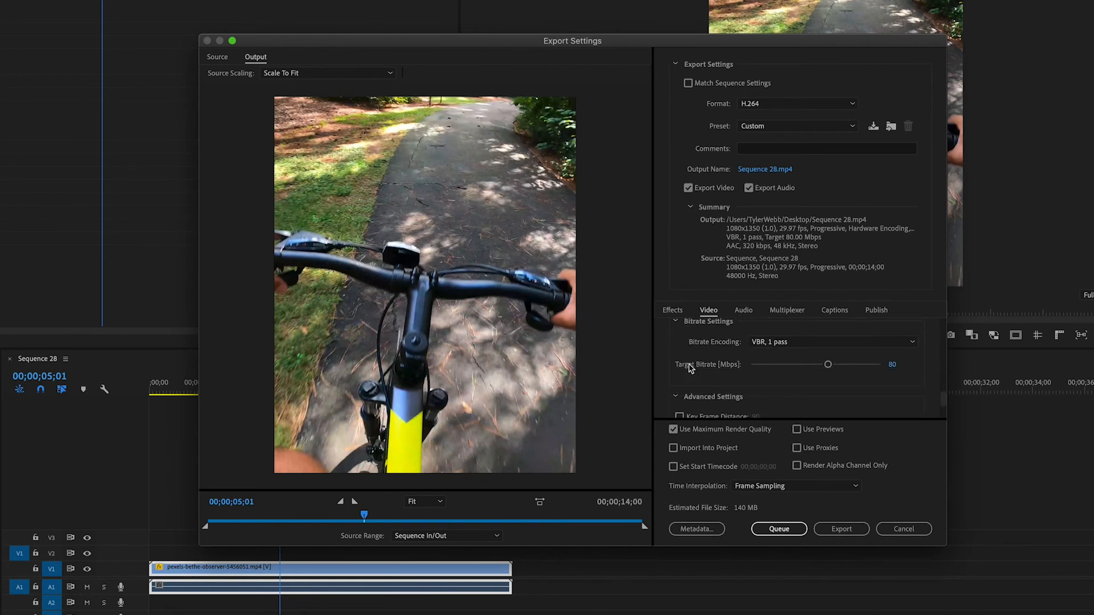
pyautogui.click(776, 343)
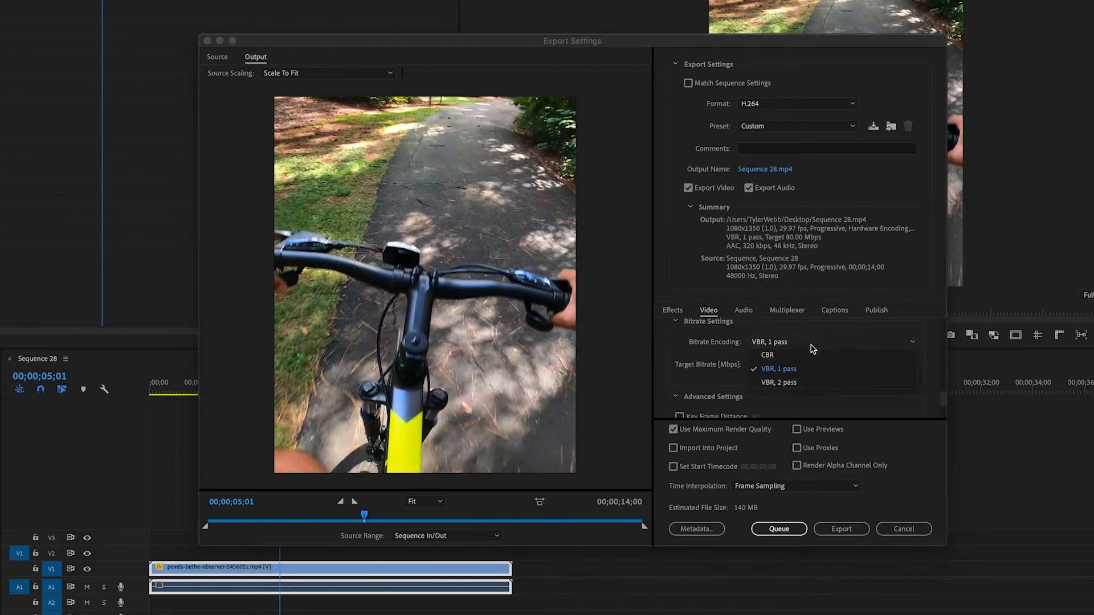
pyautogui.click(789, 383)
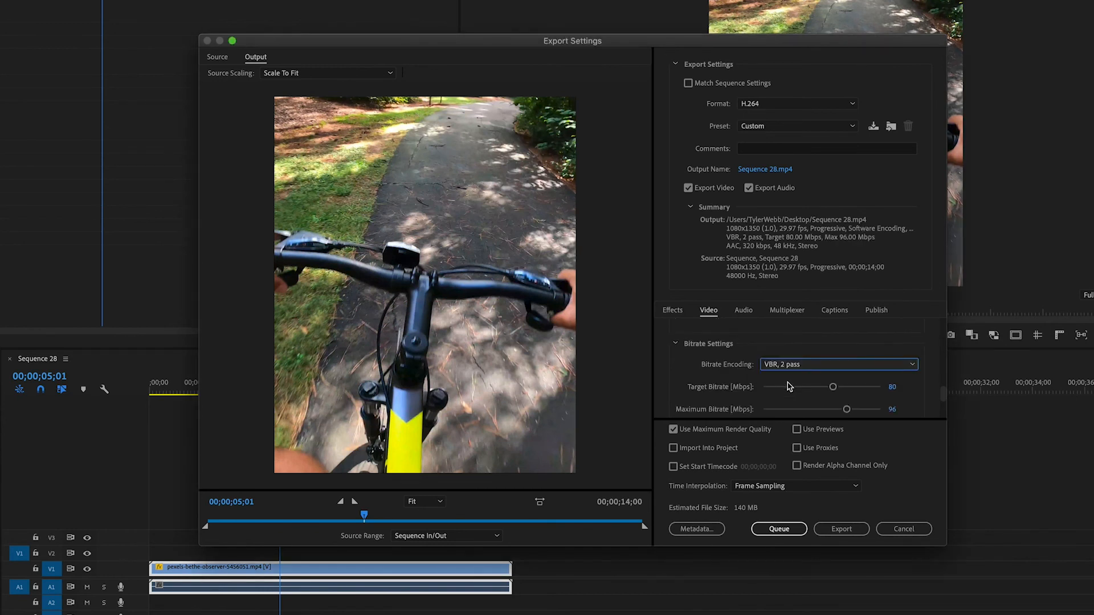
# Set the export's target bitrate to 8 Mbps
pyautogui.click(891, 388)
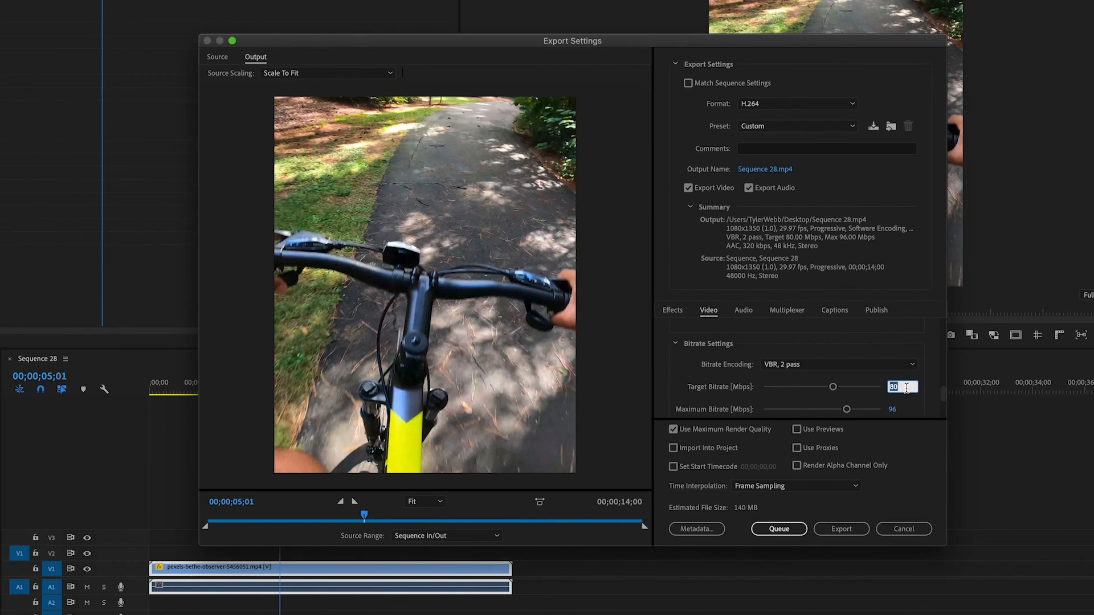
pyautogui.write('8')
pyautogui.press('Down')
pyautogui.write('8')
pyautogui.click(844, 387)
pyautogui.doubleClick(904, 386)
pyautogui.write('8')
# Save the output as Sequence 28 on the Desktop in MP4 format and start the export
pyautogui.click(770, 170)
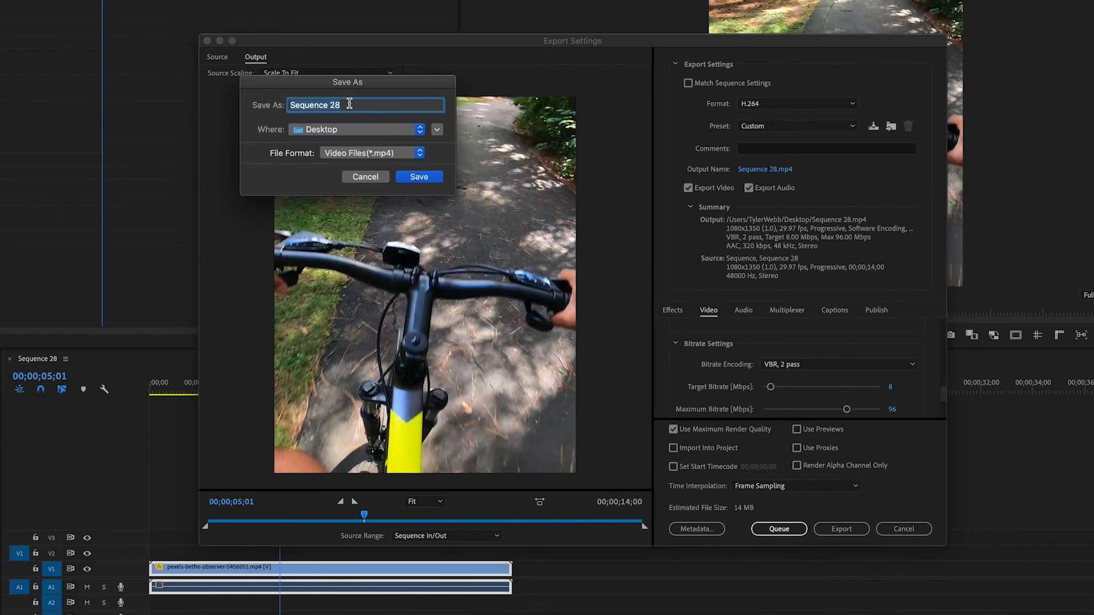
pyautogui.click(419, 179)
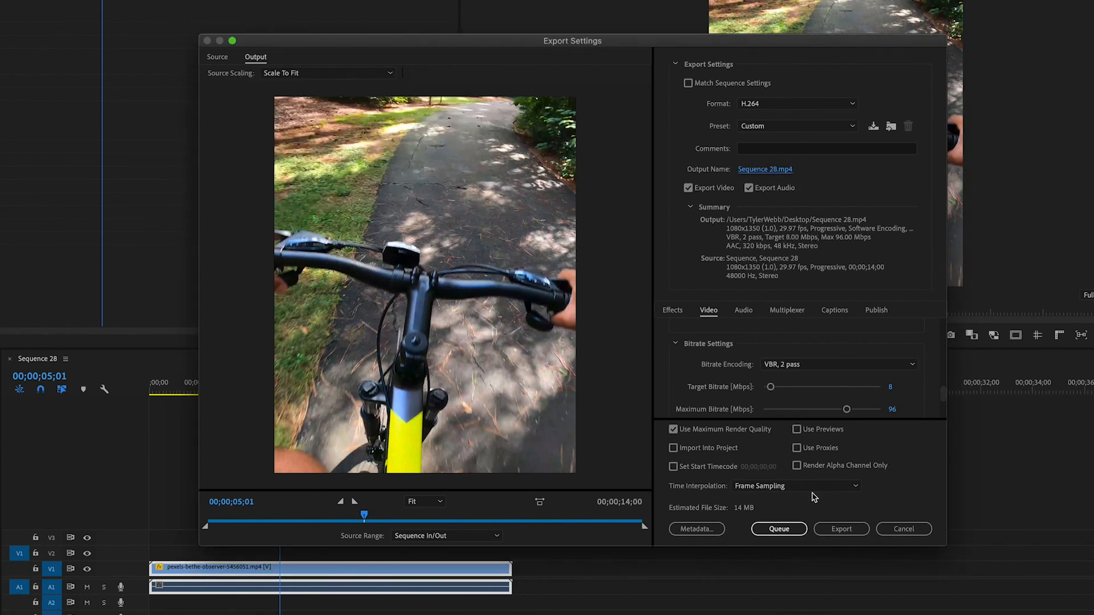
pyautogui.click(840, 530)
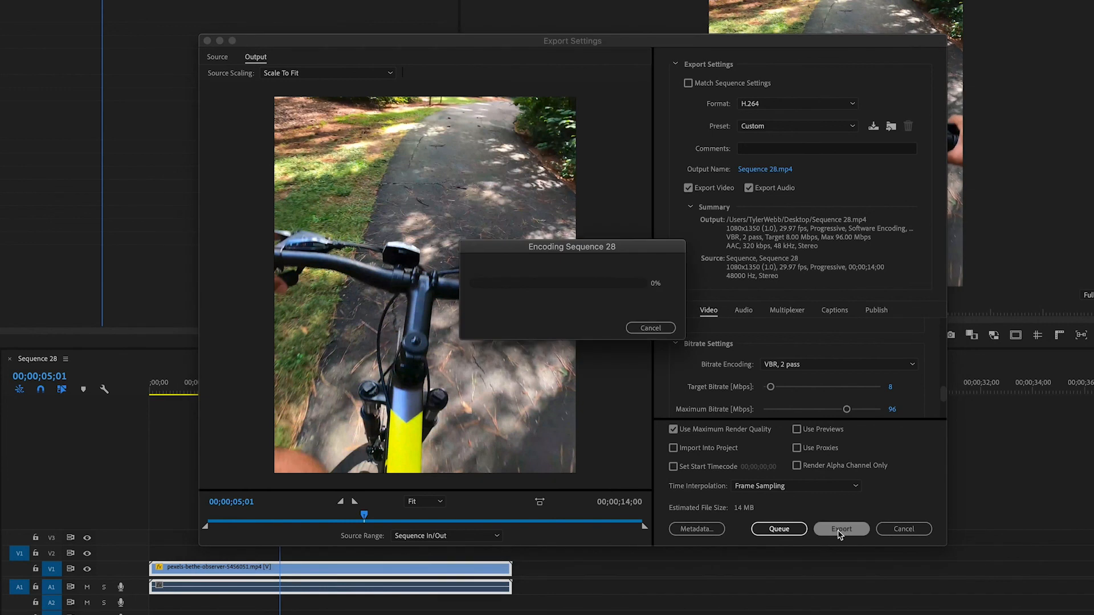